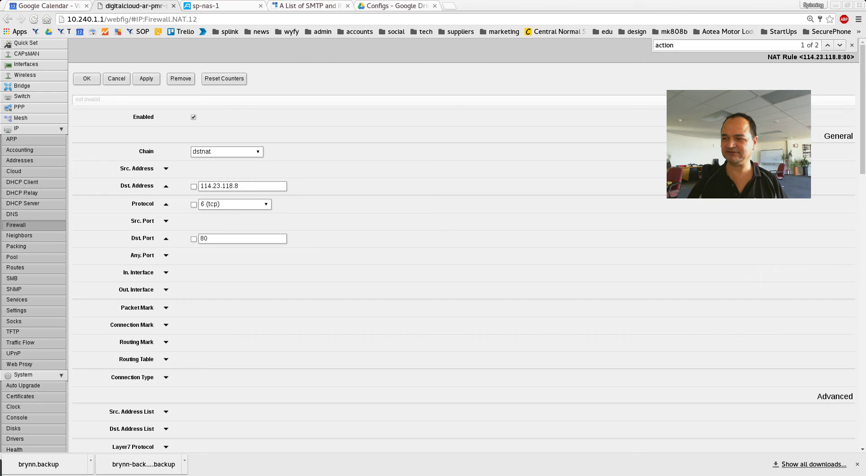
Step: Read the example source and destination NAT rules in the yaleman.org Hairpin NAT article, and close the article
left_click_drag(864, 48, 399, 48)
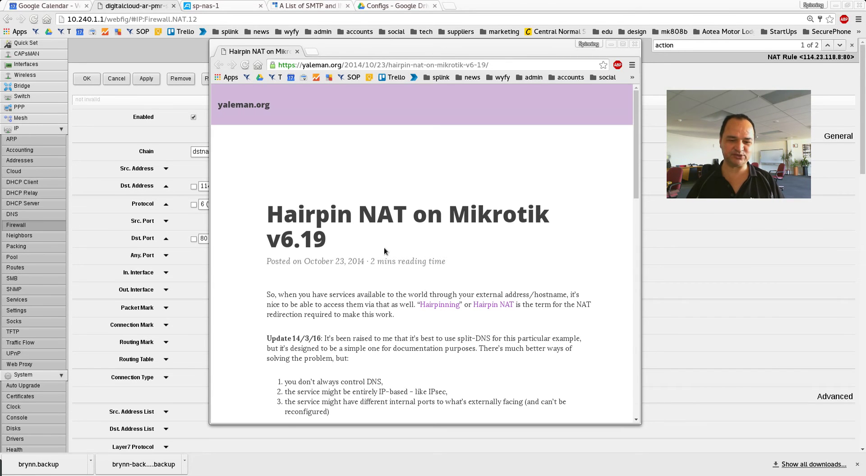
scroll(412, 251, "down", 5)
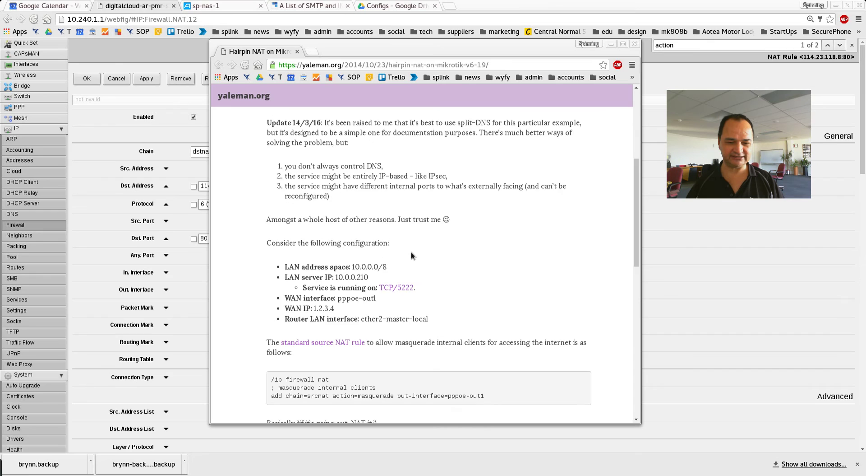
scroll(411, 252, "down", 4)
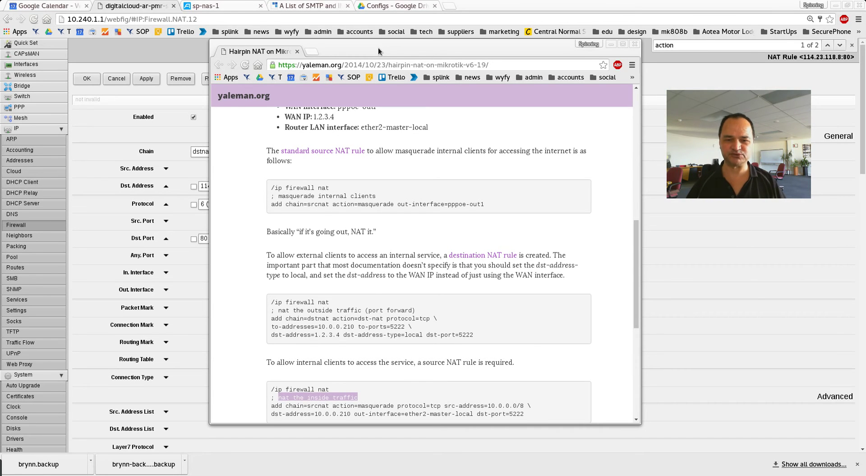
key("ctrl+w")
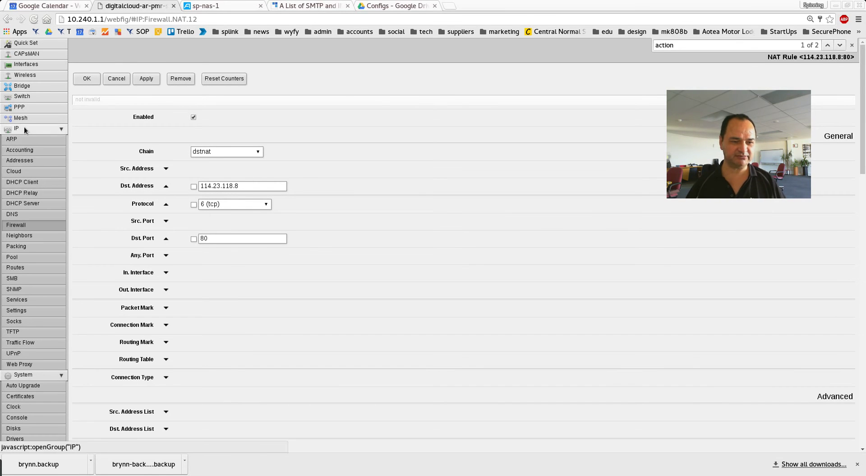
Step: Leave the port 80 NAT rule unchanged, review the firewall's filter rules and return to the NAT rules
left_click(114, 79)
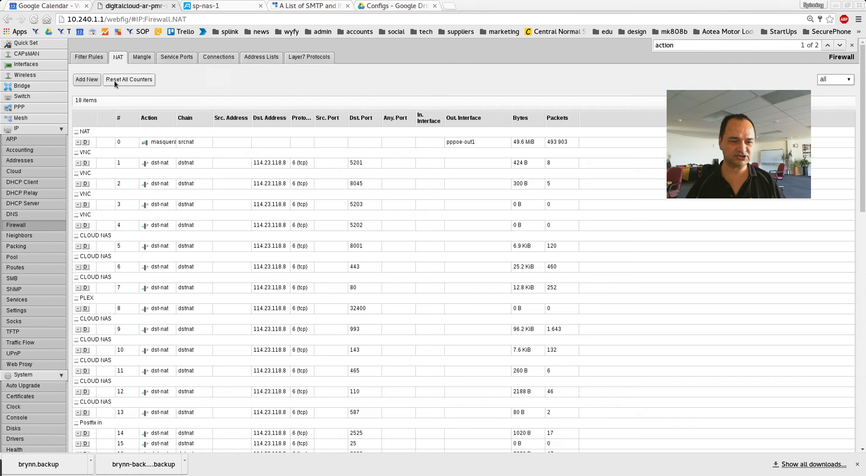
left_click(95, 57)
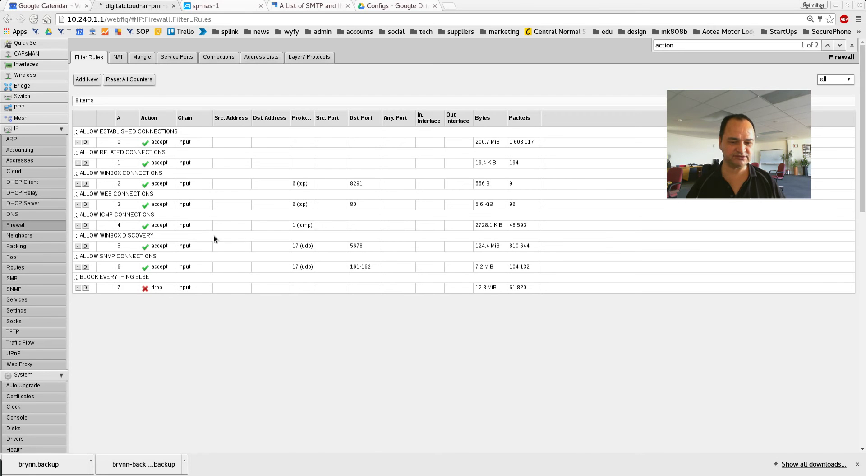
left_click(119, 58)
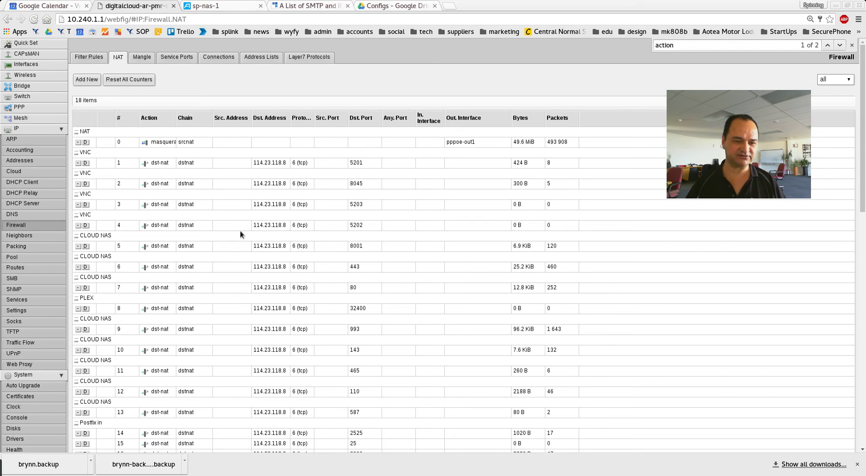
Step: Examine the chain, out interface, action and comment of the pppoe-out1 masquerade rule, and leave it unchanged
left_click(159, 144)
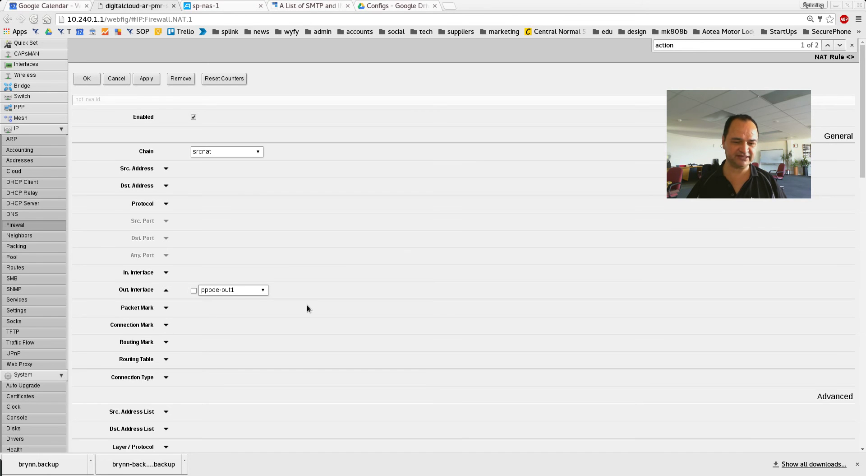
scroll(307, 308, "down", 8)
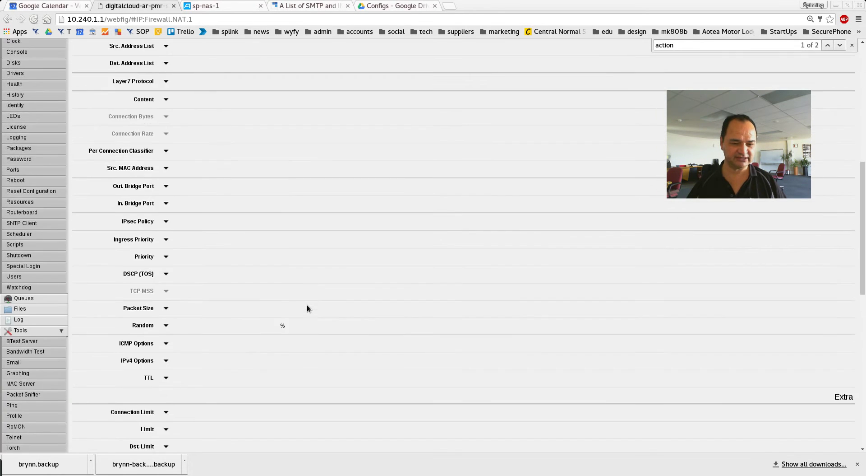
scroll(307, 305, "down", 10)
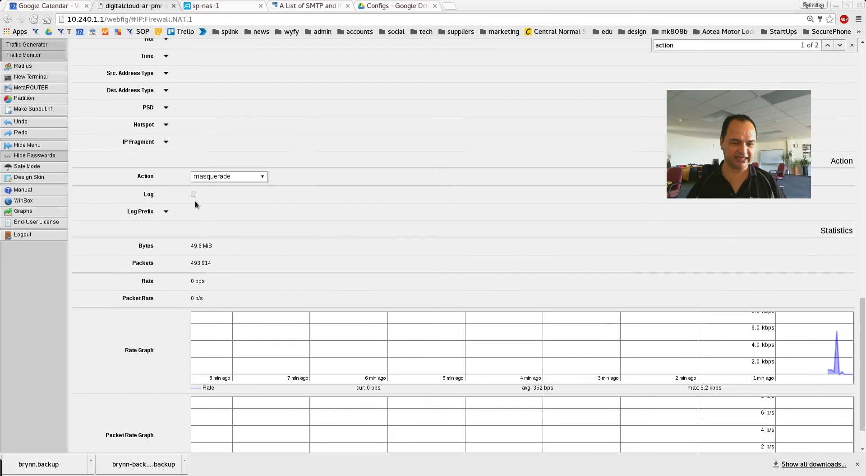
scroll(299, 294, "down", 1)
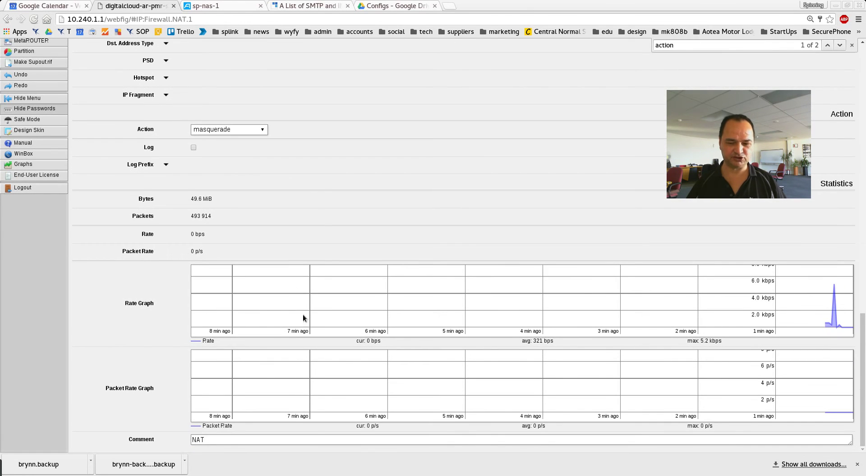
scroll(317, 200, "up", 20)
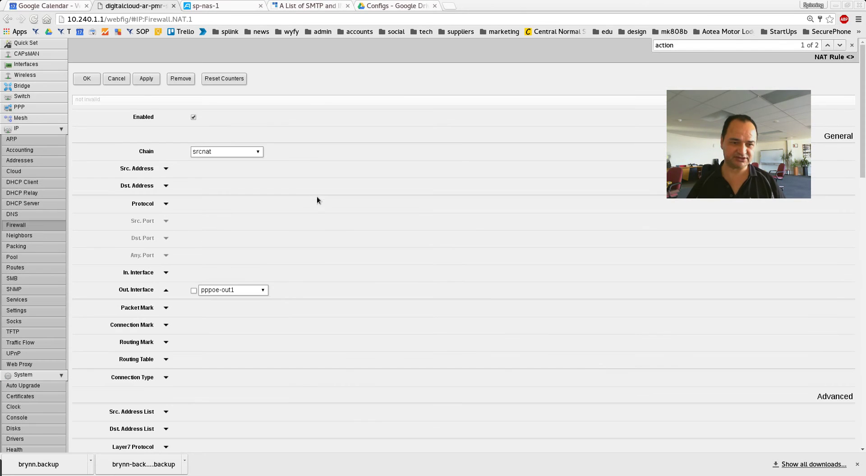
left_click(112, 78)
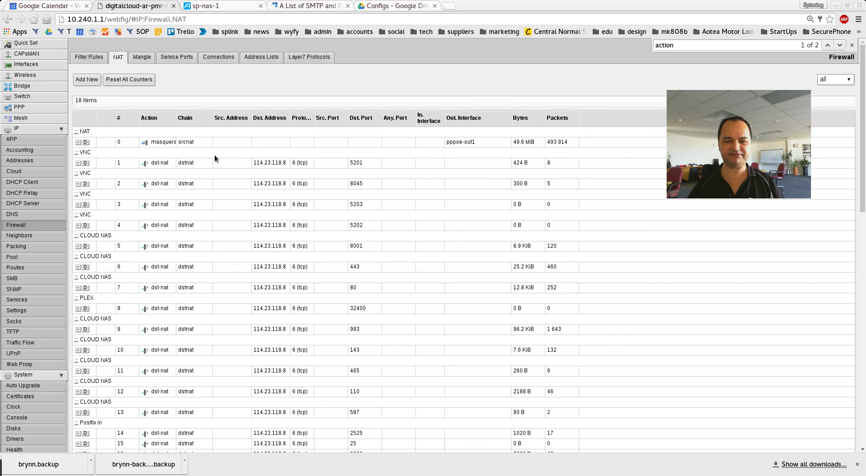
Step: Review the NAT rule list and examine the CLOUD NAS port 8001 rule's destination, address type, dst-nat action and comment, leaving it unchanged
scroll(214, 183, "down", 6)
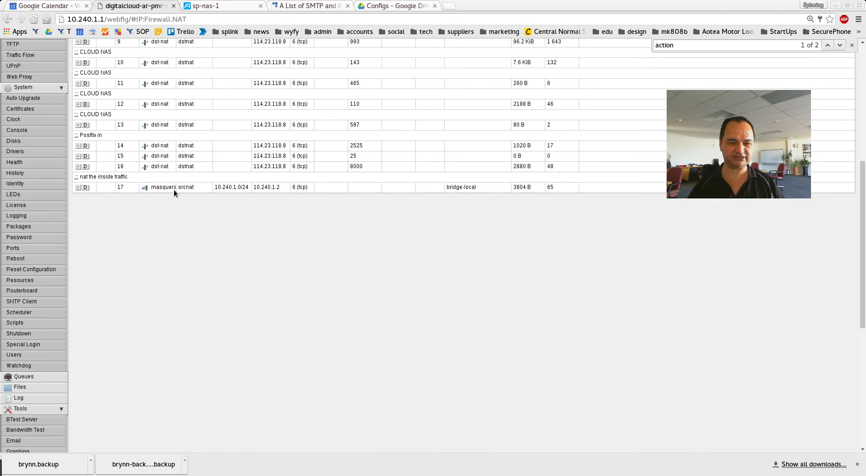
scroll(224, 188, "up", 6)
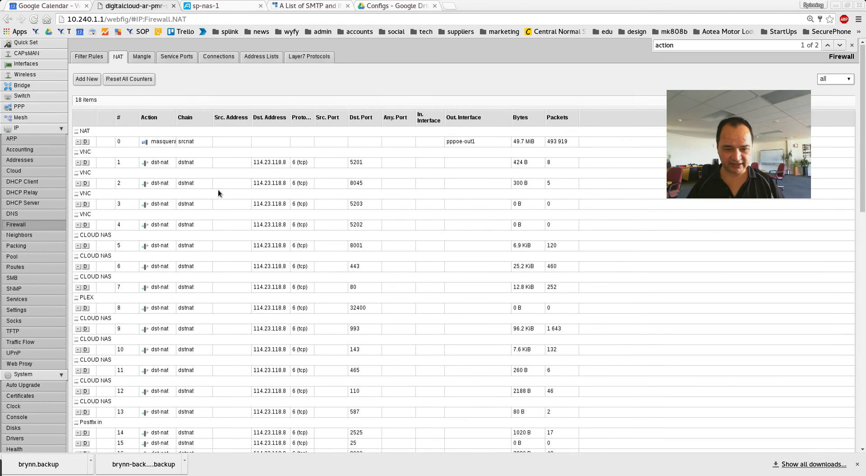
scroll(218, 190, "down", 3)
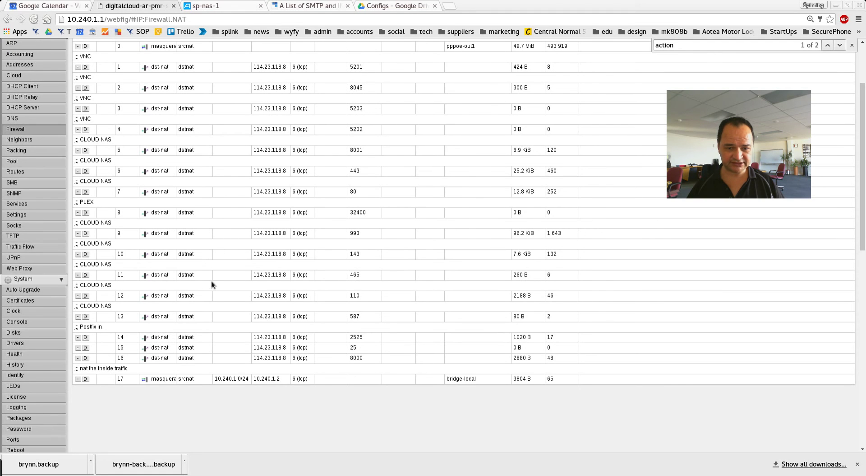
scroll(211, 280, "up", 2)
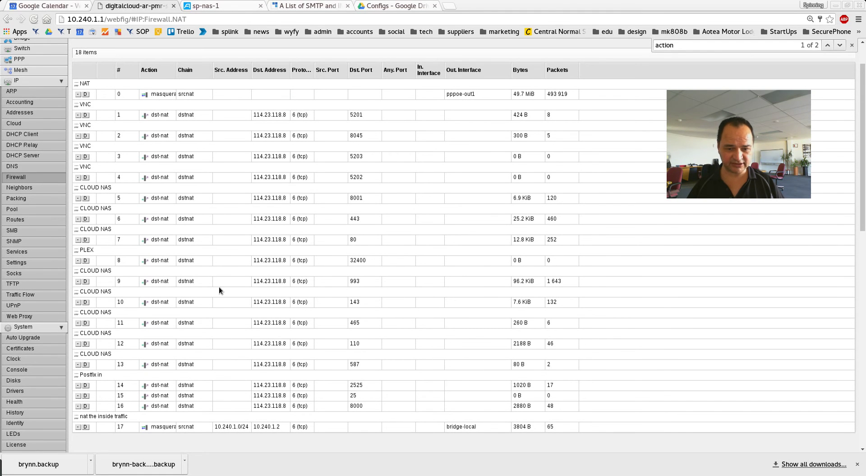
left_click(183, 198)
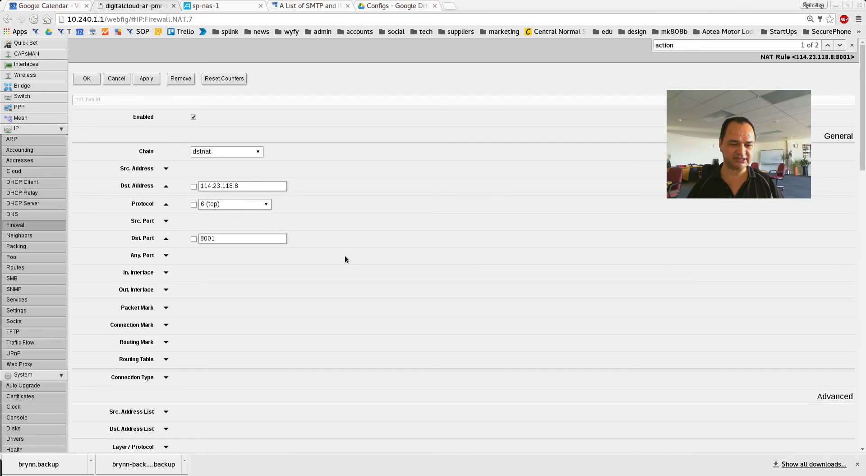
scroll(353, 259, "down", 15)
scroll(355, 248, "down", 3)
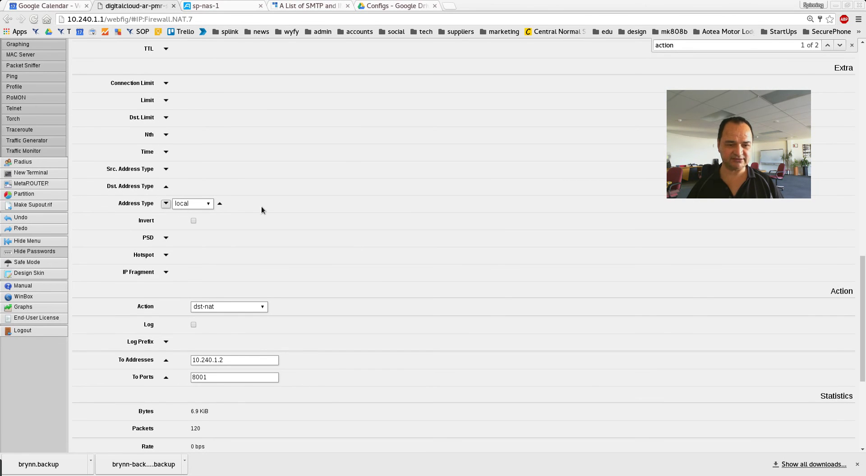
scroll(344, 249, "down", 3)
scroll(343, 249, "down", 1)
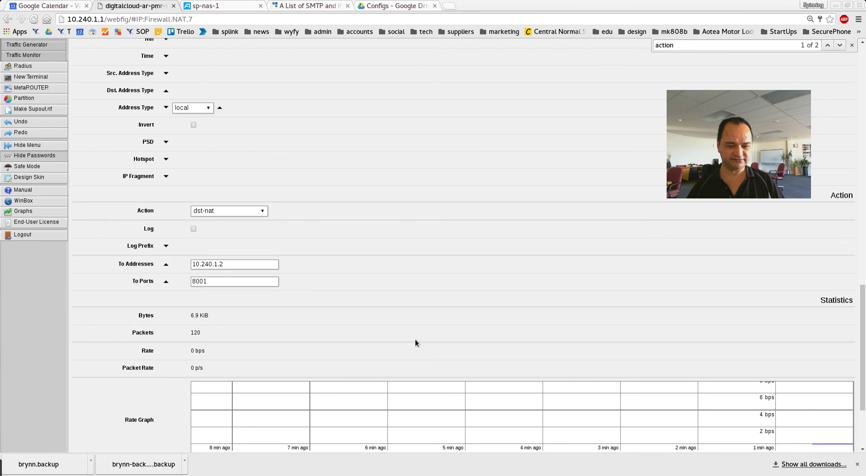
scroll(415, 342, "down", 5)
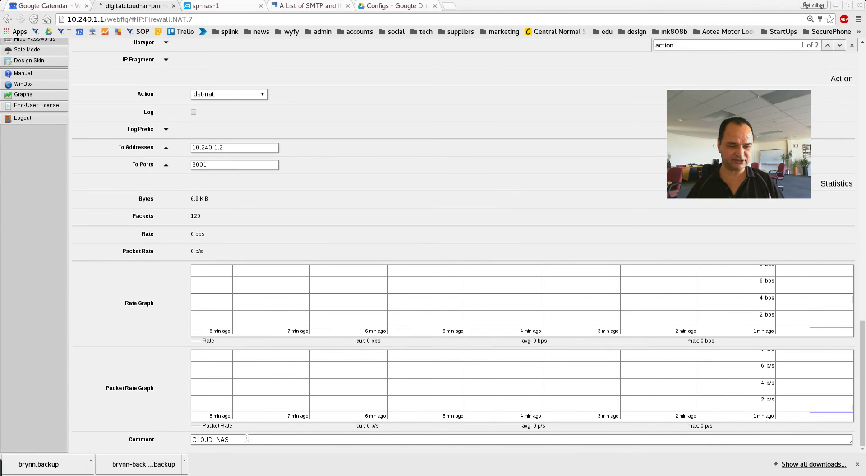
scroll(329, 217, "up", 20)
scroll(333, 216, "up", 10)
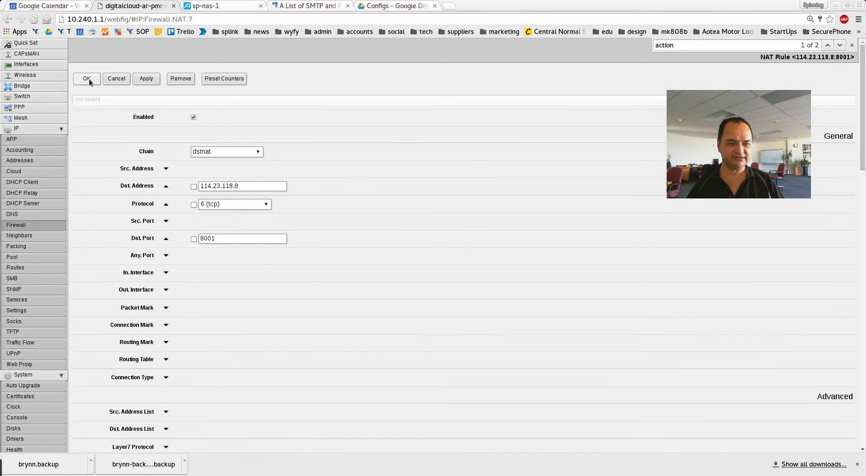
left_click(110, 82)
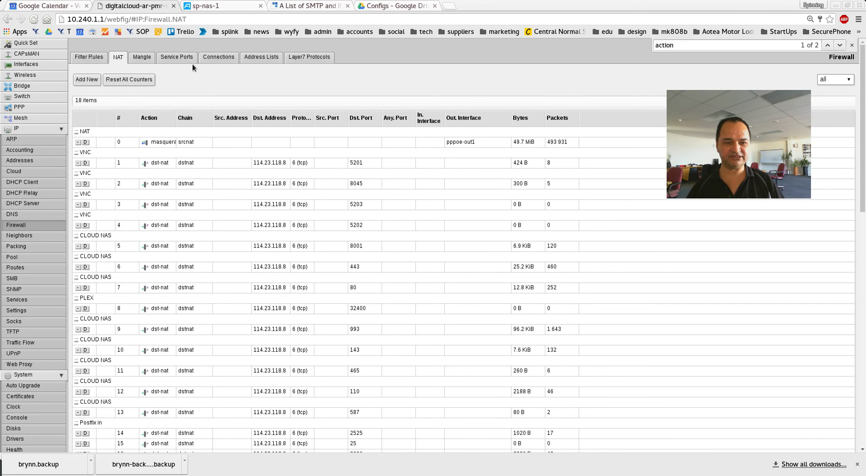
Step: Switch to the sp-nas-1 portal to check its external web address, and return to the router's NAT rules
left_click(226, 7)
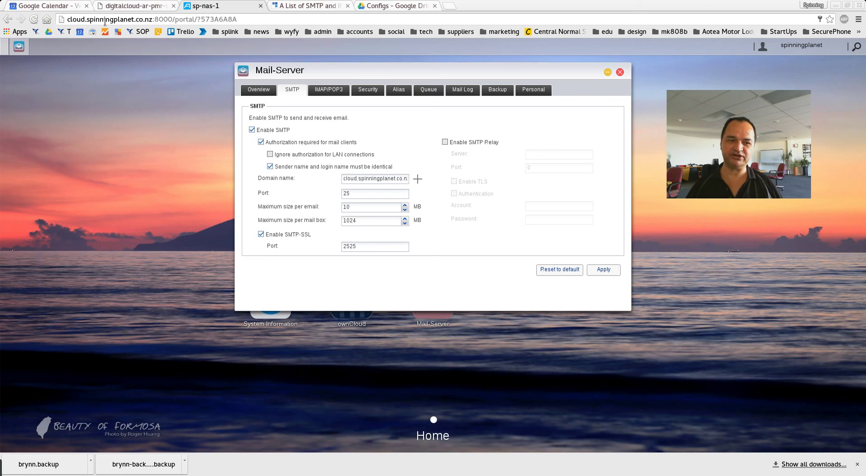
left_click(148, 6)
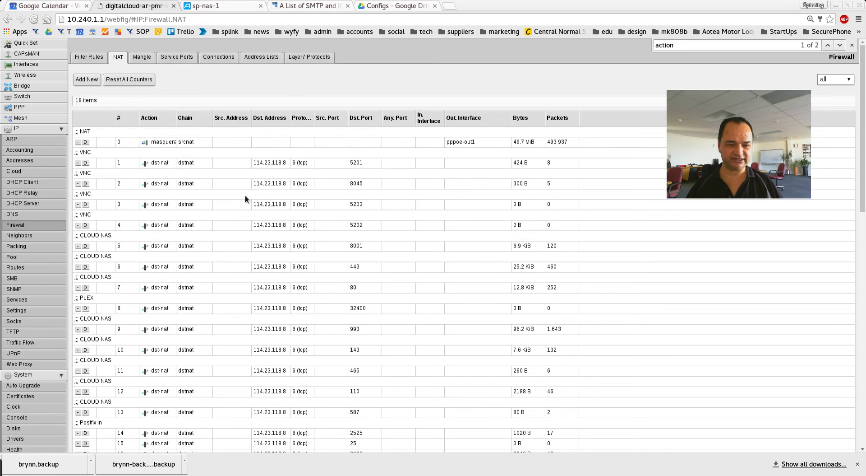
Step: Examine the "nat the inside traffic" rule's source and destination addresses, protocol, out interface and action, leaving it unchanged
scroll(245, 195, "down", 6)
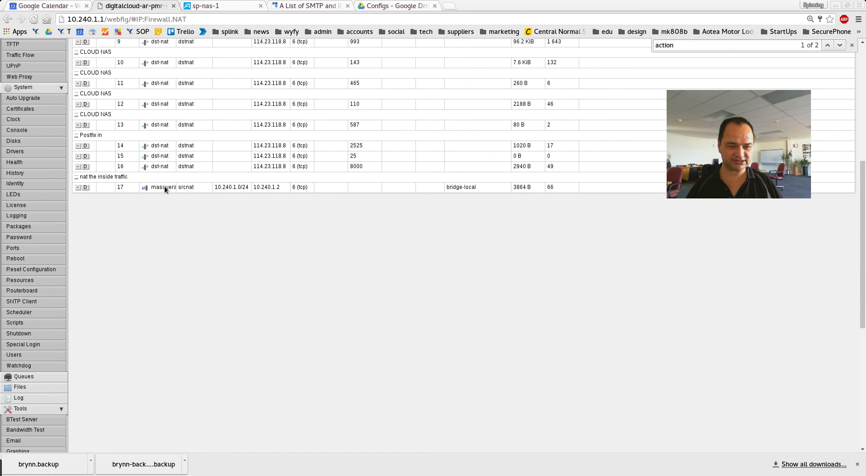
left_click(165, 187)
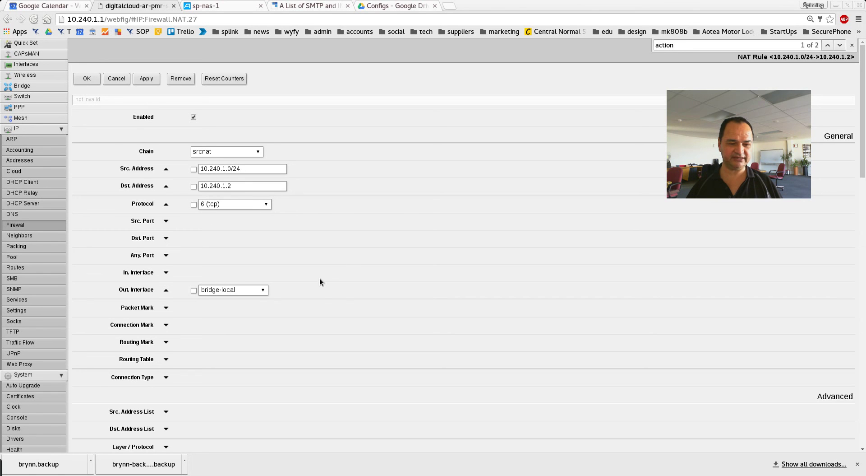
scroll(315, 288, "down", 3)
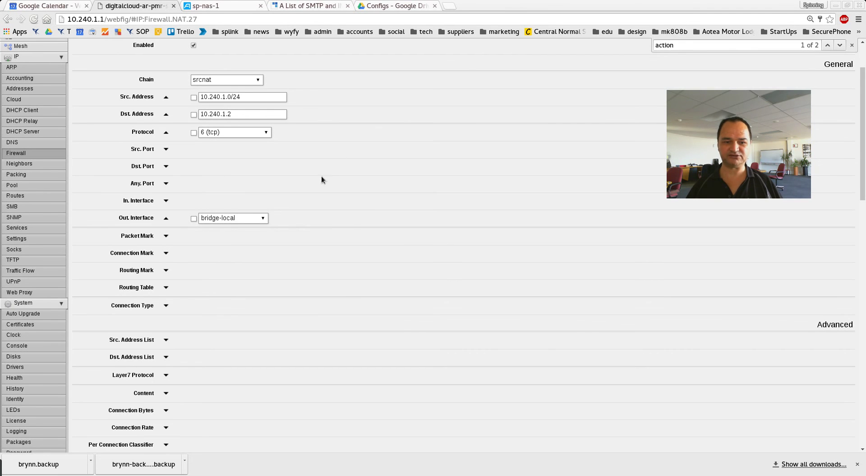
scroll(339, 252, "down", 20)
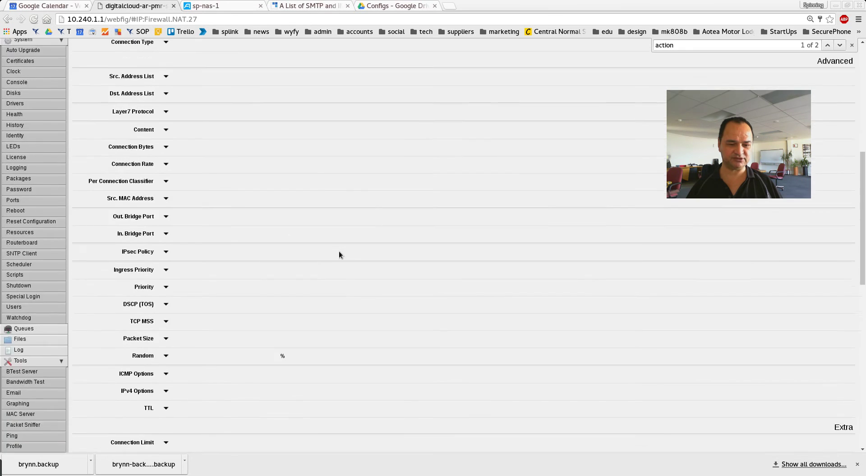
scroll(340, 253, "down", 8)
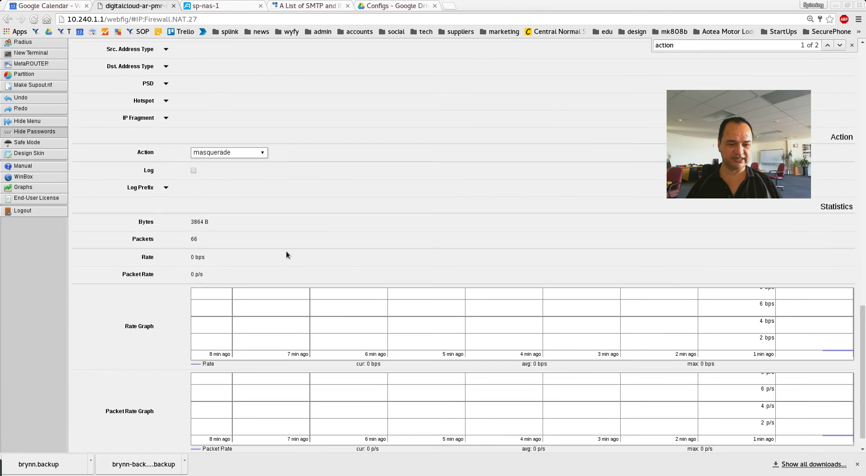
scroll(314, 209, "down", 1)
scroll(311, 206, "up", 5)
scroll(313, 208, "up", 20)
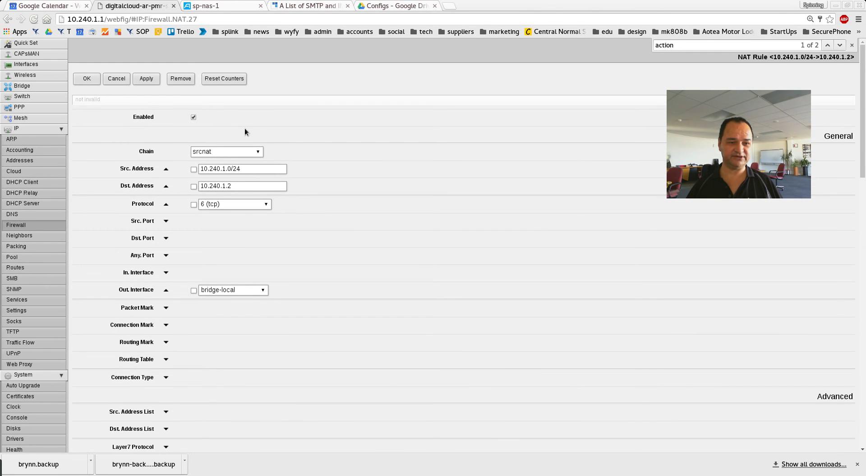
left_click(116, 80)
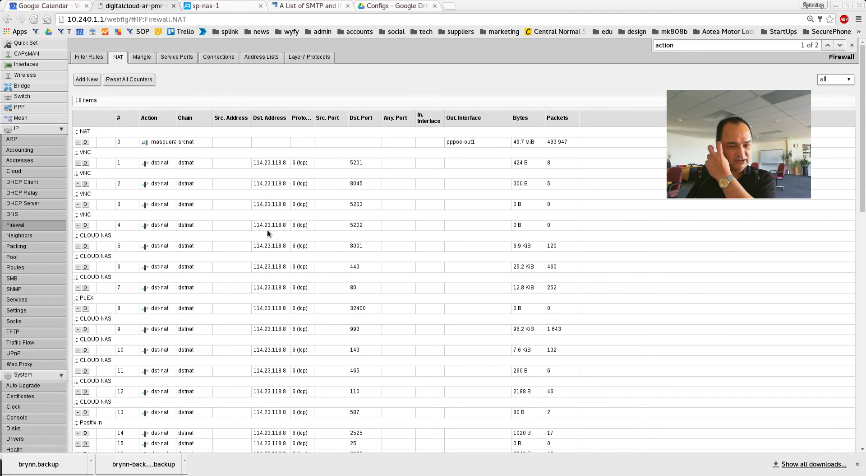
Step: Switch to the terminal to inspect the mail server's log, and return to the router's NAT rules
key("alt+Tab")
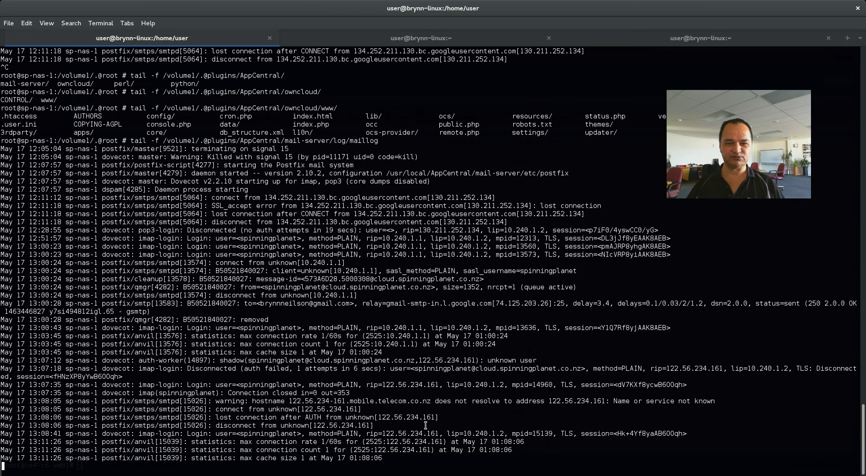
key("alt+Tab")
left_click(402, 343)
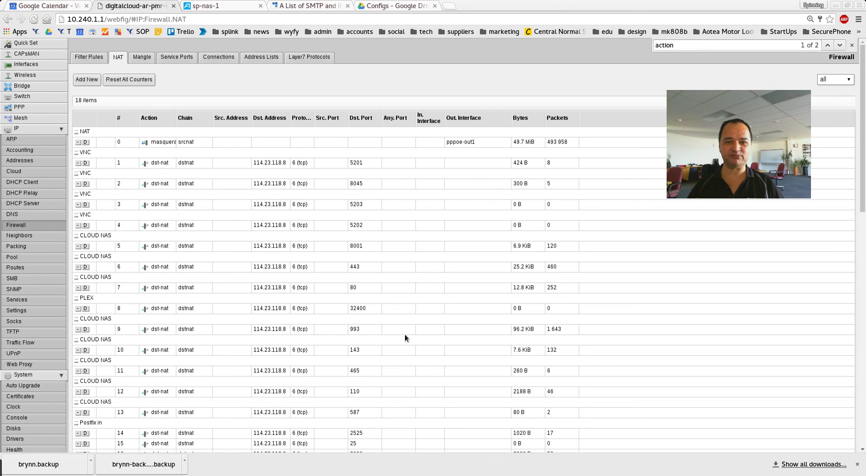